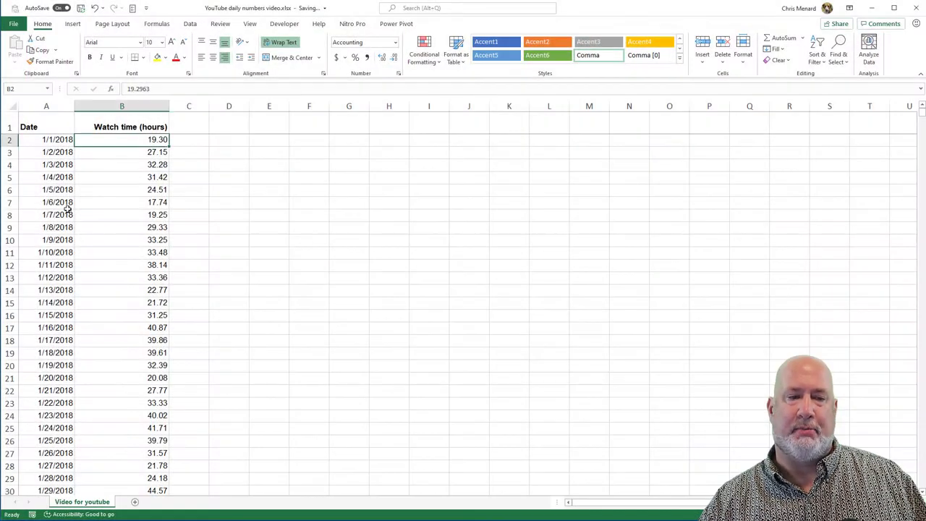
# Check the extent of the Date and watch-time data, then select the first watch-time value
pyautogui.click(65, 205)
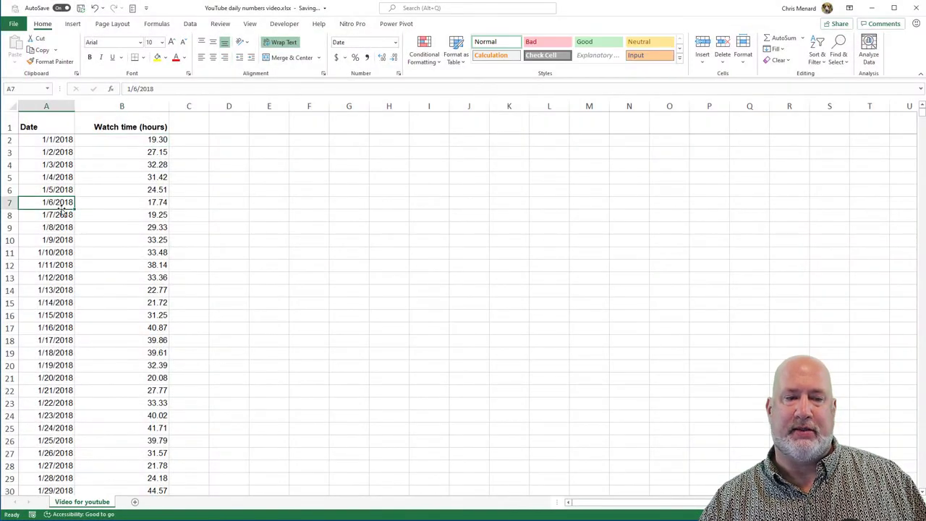
pyautogui.hotkey('ctrl', 'Down')
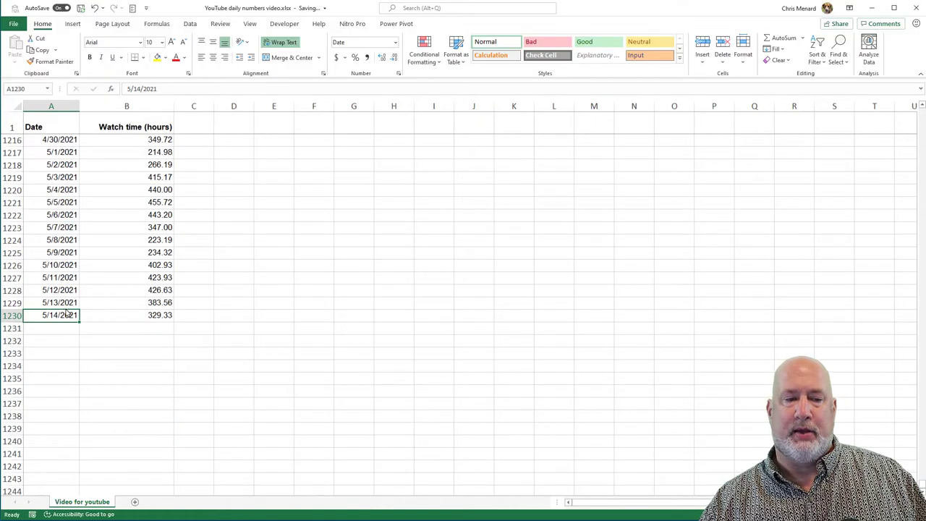
pyautogui.hotkey('ctrl', 'Up')
pyautogui.scroll(18, 113, 272)
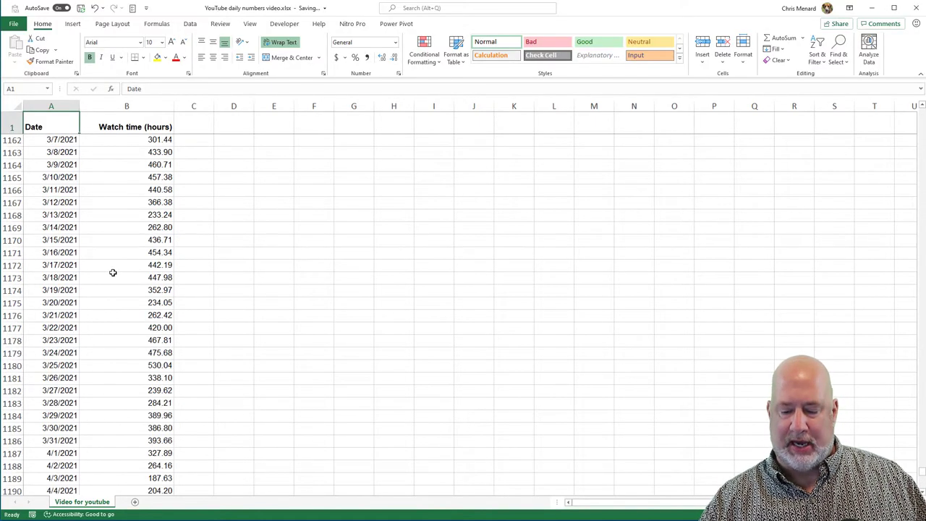
pyautogui.press('Down')
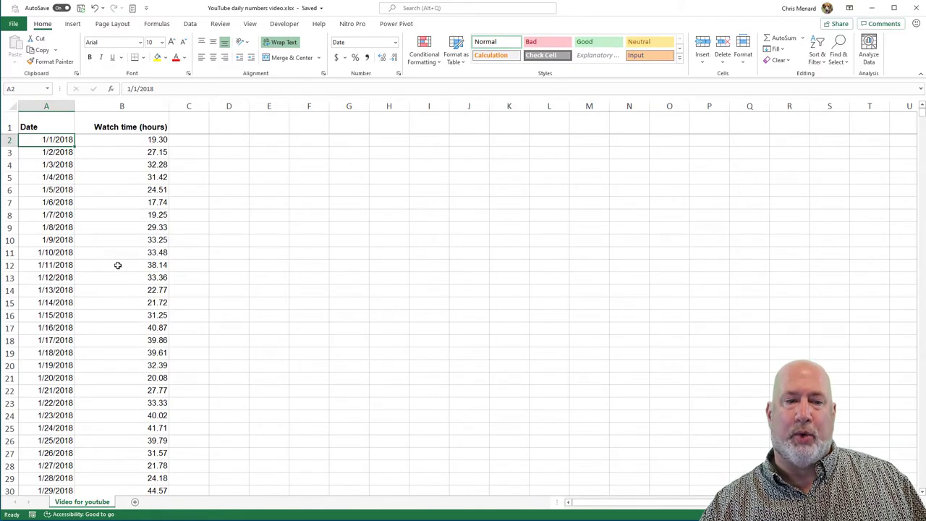
pyautogui.click(118, 140)
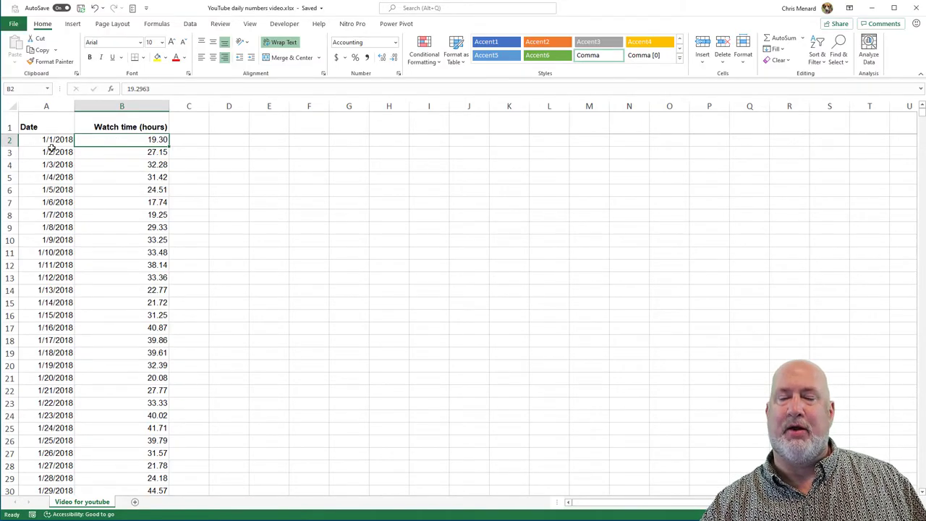
# Preview the Recommended Charts for the data and close them without inserting any
pyautogui.click(74, 24)
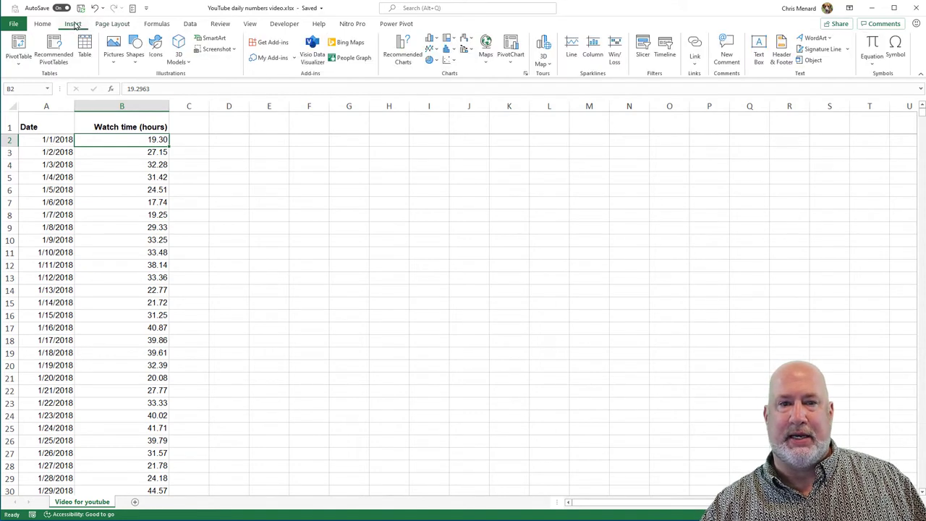
pyautogui.click(403, 58)
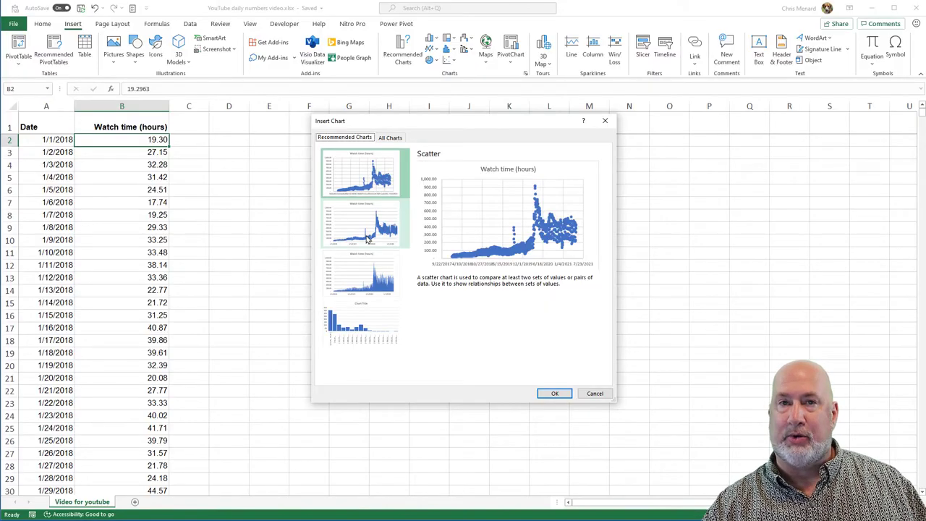
pyautogui.click(597, 394)
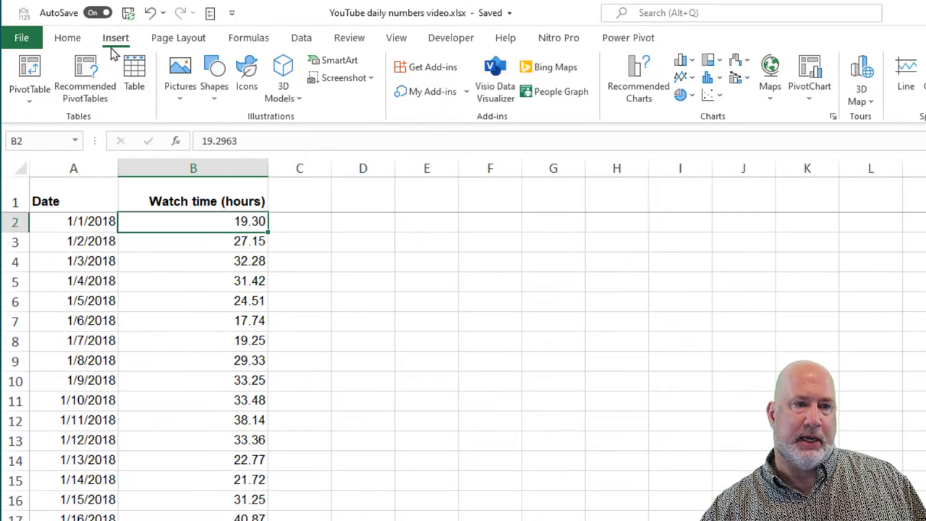
# Create a PivotTable from the range A1:B1230 on a new worksheet
pyautogui.click(38, 100)
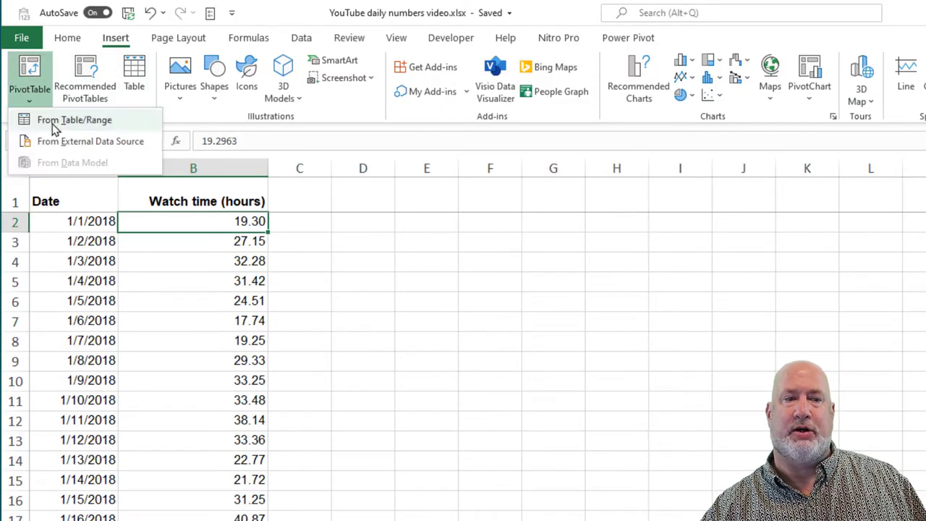
pyautogui.click(31, 71)
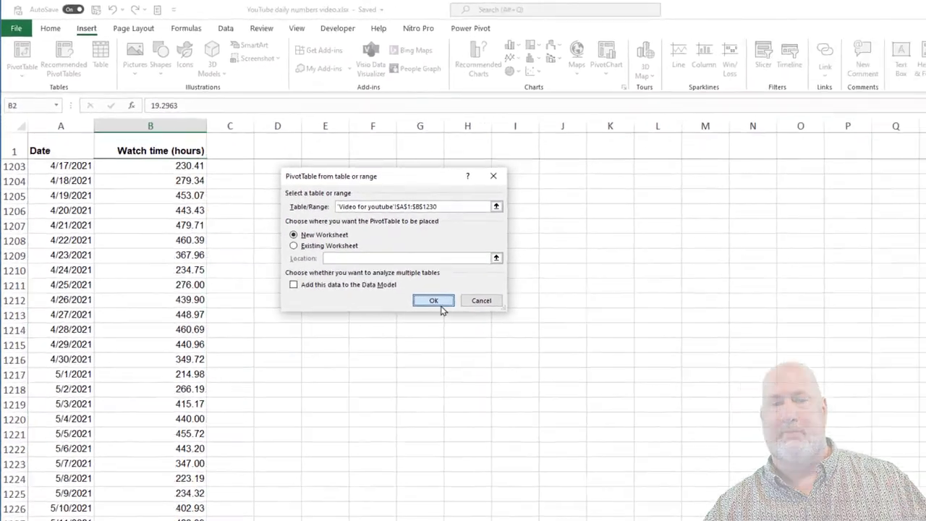
pyautogui.click(582, 404)
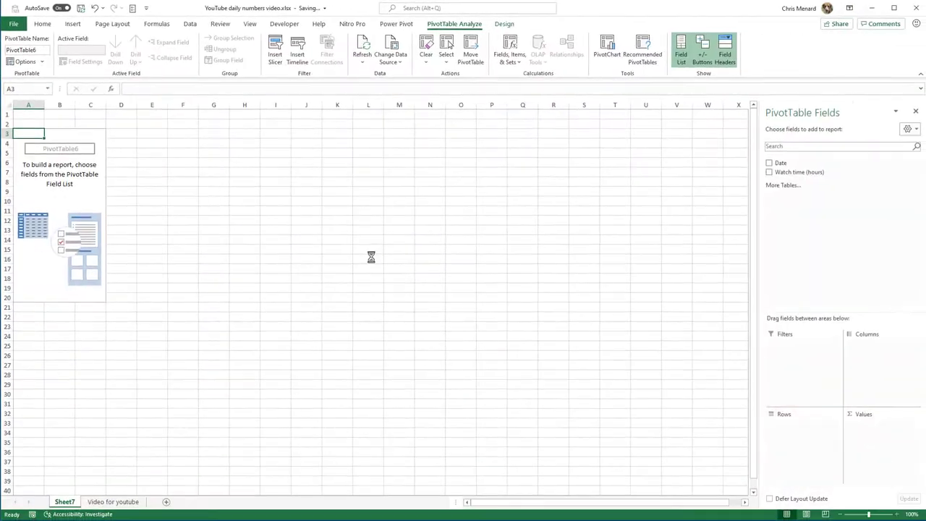
# Add Date to the rows and sum Watch time (hours), giving a 250786.1979 grand total
pyautogui.click(769, 165)
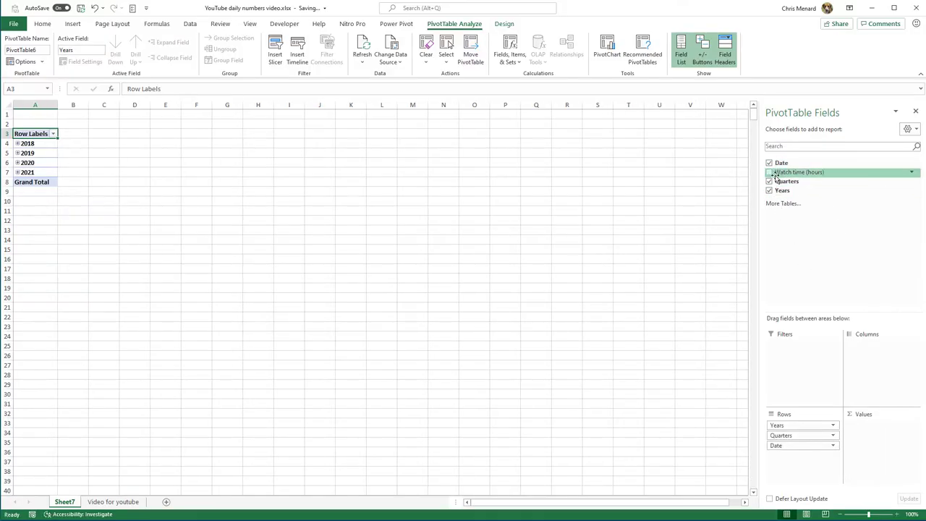
pyautogui.click(769, 172)
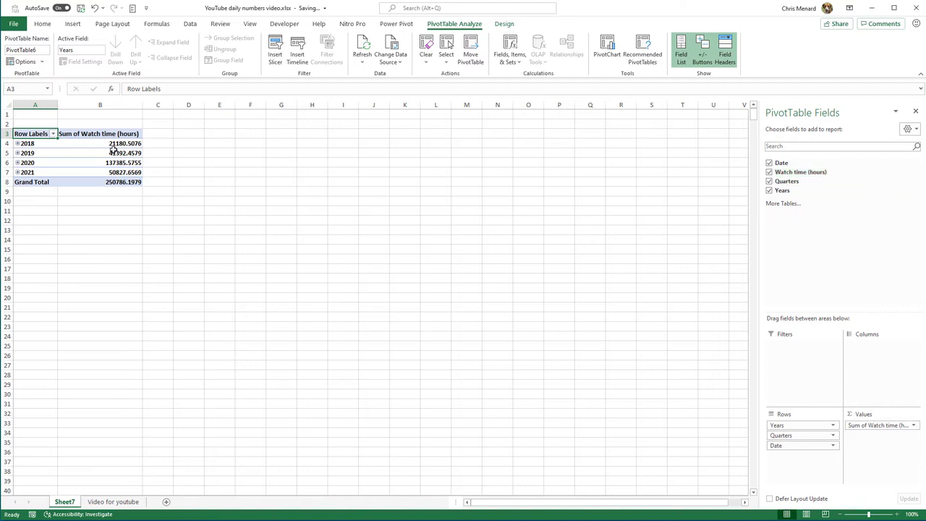
pyautogui.moveTo(113, 149)
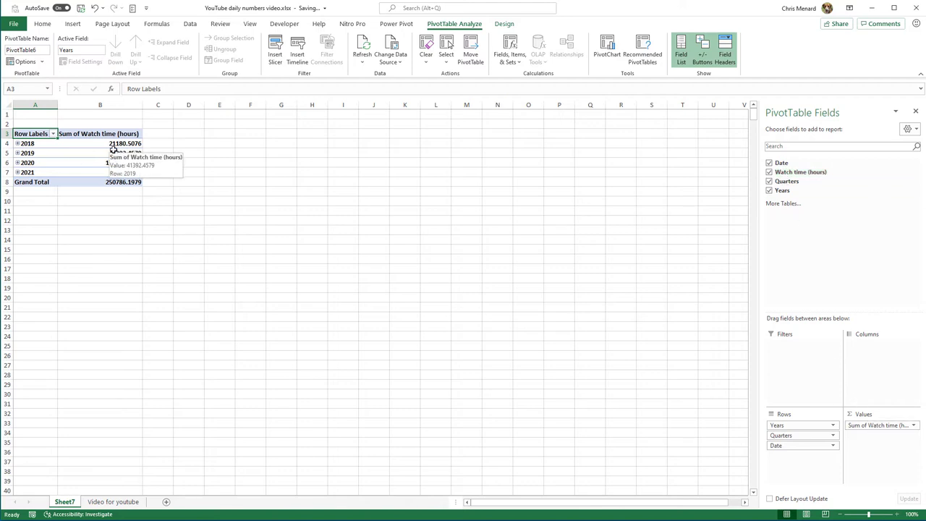
# Ungroup the 2018 year label so the rows show individual daily dates without Years or Quarters
pyautogui.click(896, 514)
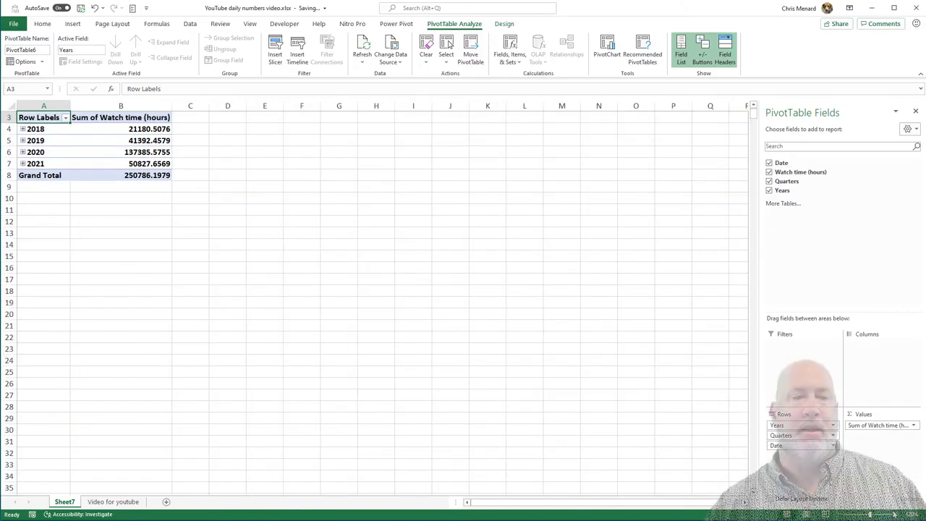
pyautogui.click(896, 515)
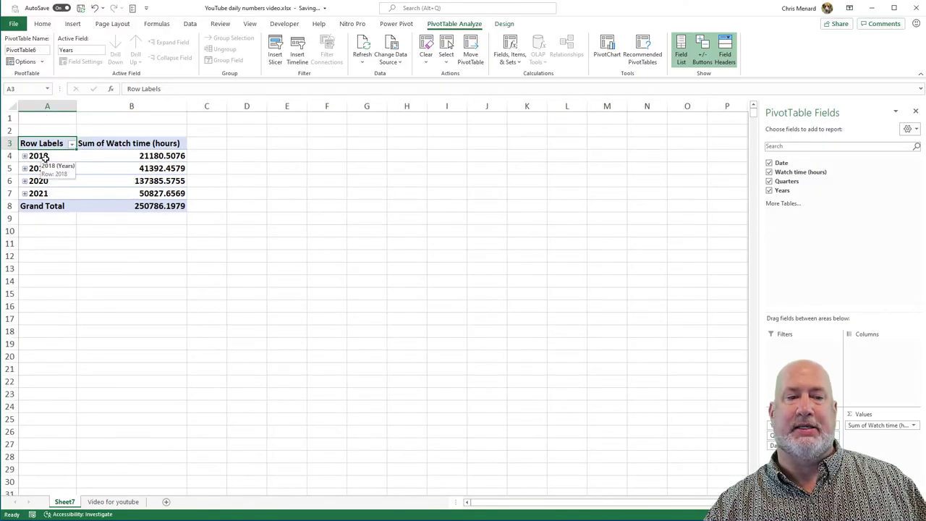
pyautogui.click(48, 156)
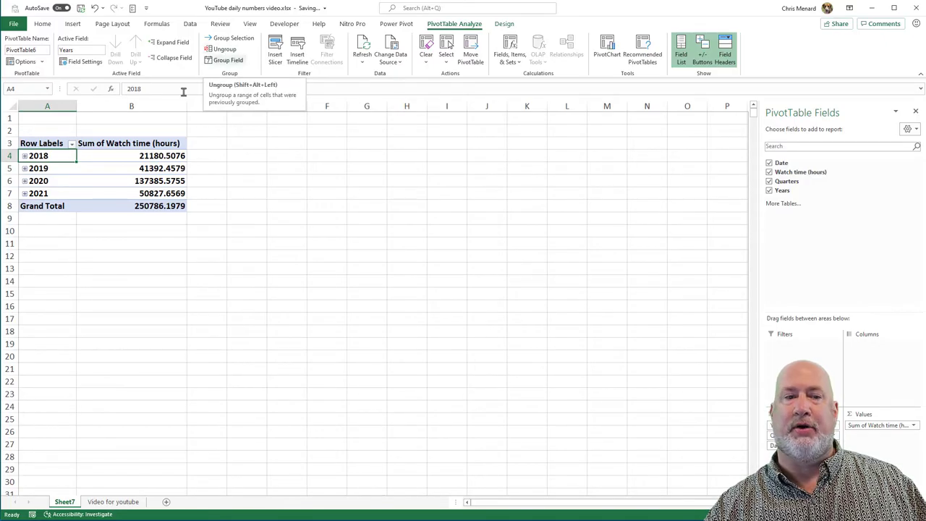
pyautogui.click(121, 161)
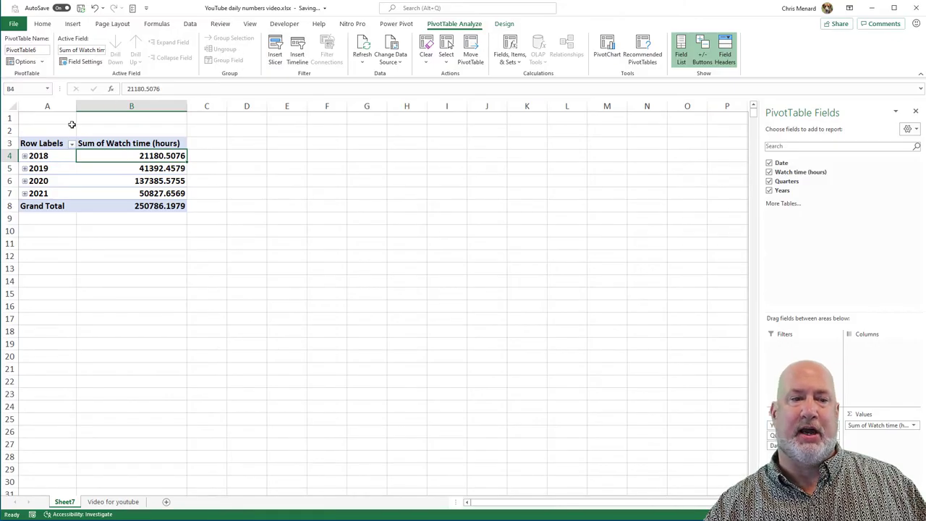
pyautogui.click(48, 156)
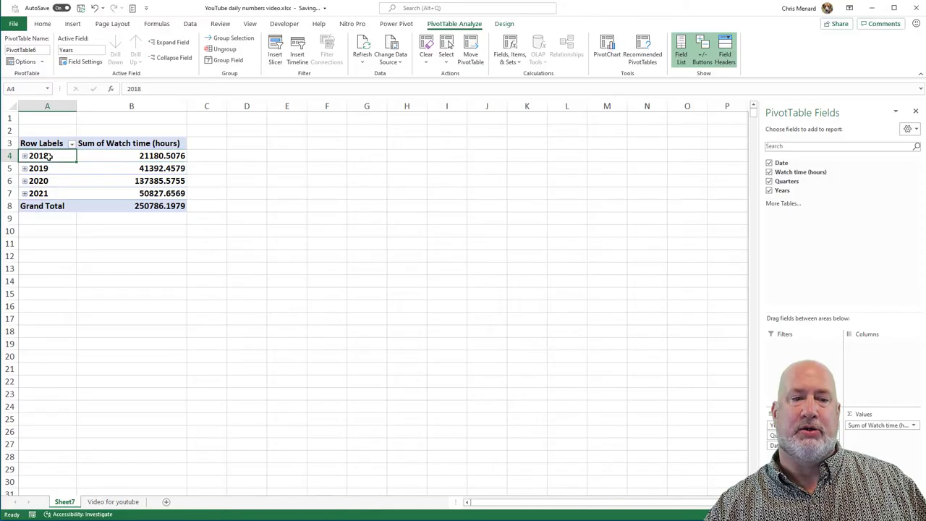
pyautogui.click(224, 49)
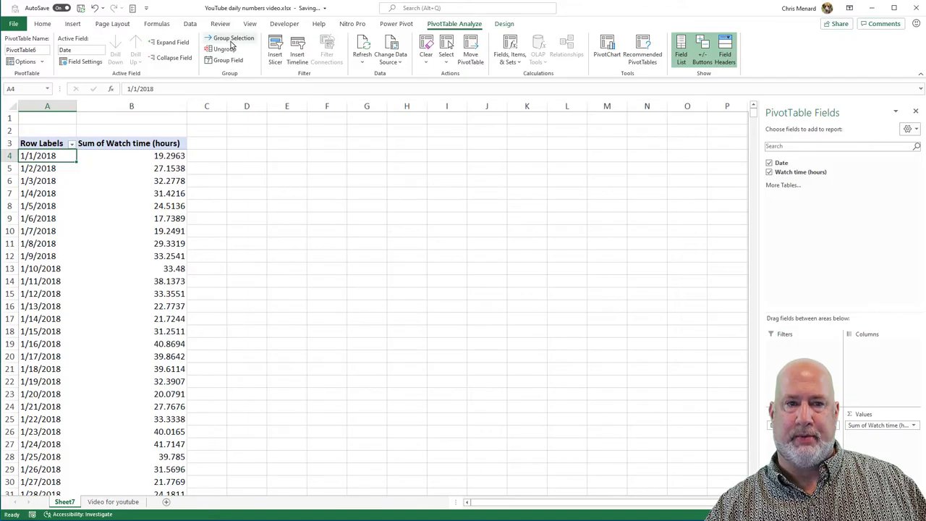
# Group the PivotTable dates by both Months and Years, e.g. 2018 totalling 21180.5076 hours
pyautogui.click(231, 46)
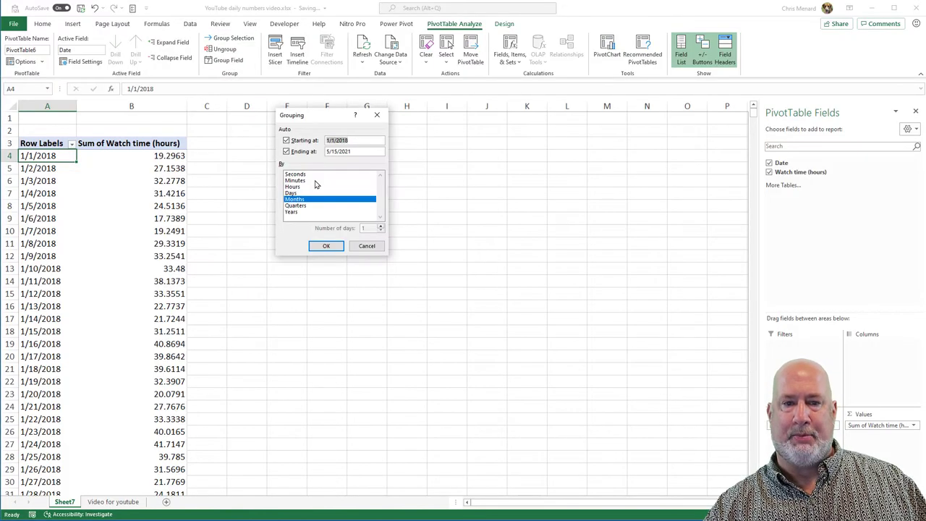
pyautogui.click(295, 212)
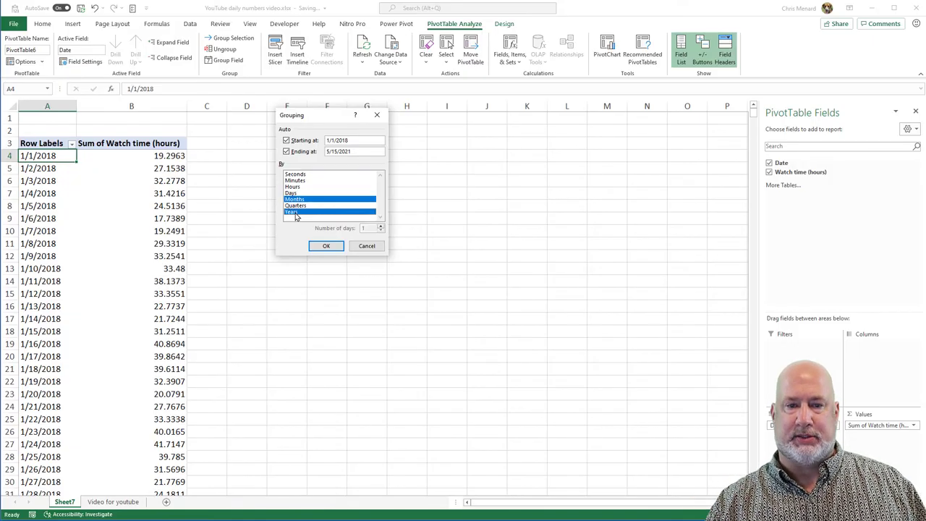
pyautogui.click(332, 250)
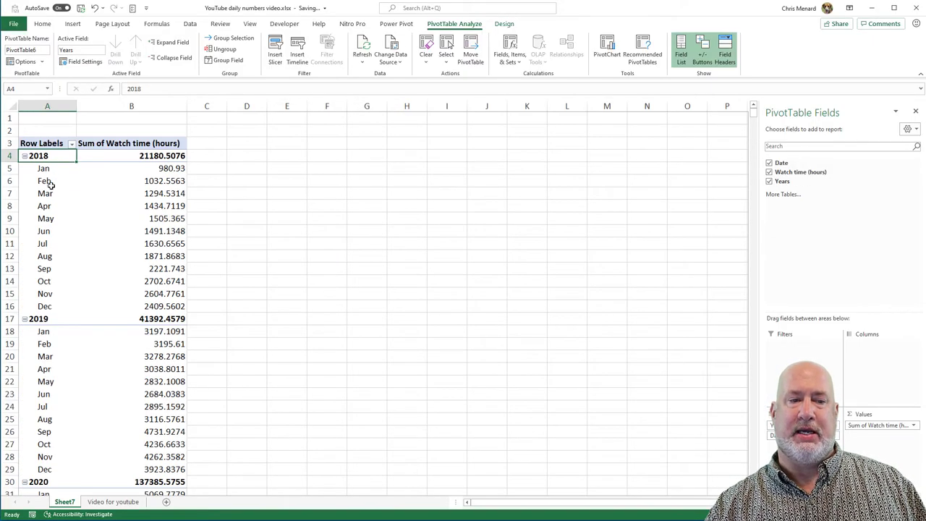
pyautogui.scroll(-6, 63, 287)
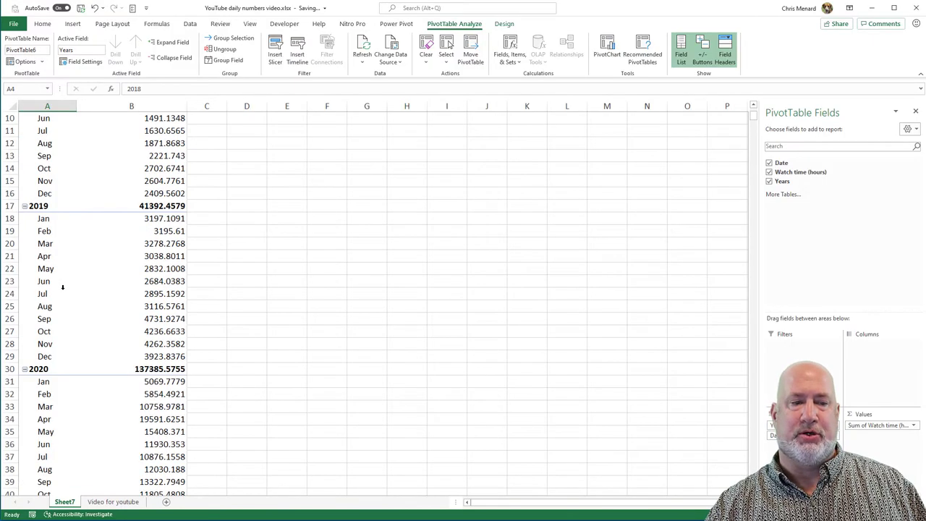
pyautogui.scroll(6, 62, 286)
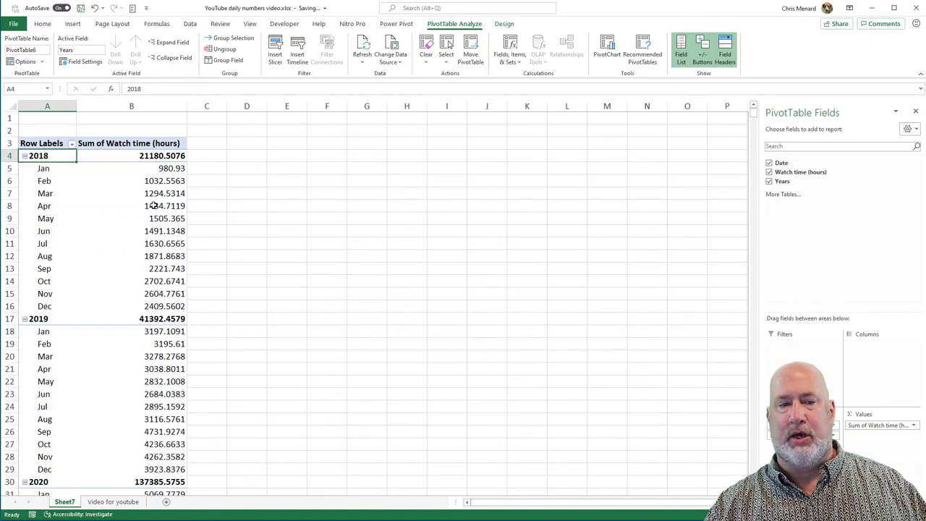
pyautogui.moveTo(152, 205)
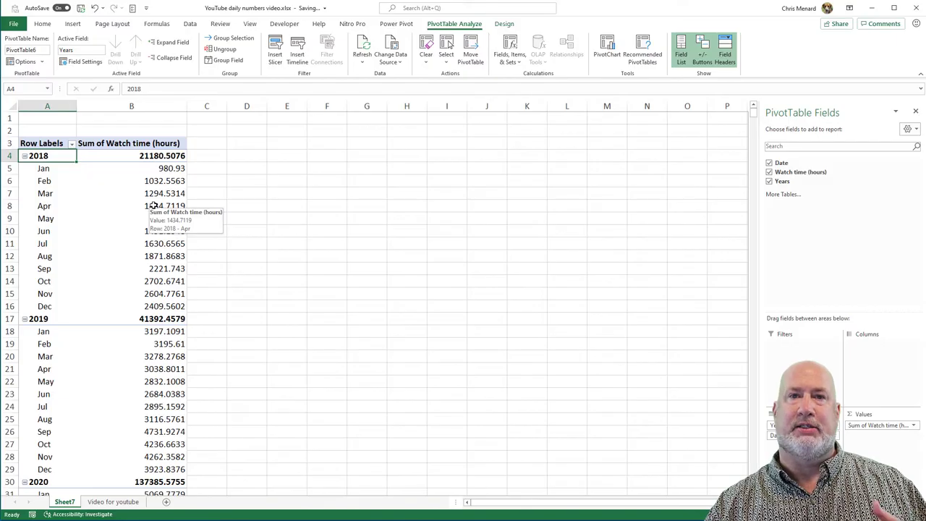
# Insert a Clustered Column PivotChart beside the PivotTable, resized to about 4.77" by 8.77"
pyautogui.click(144, 180)
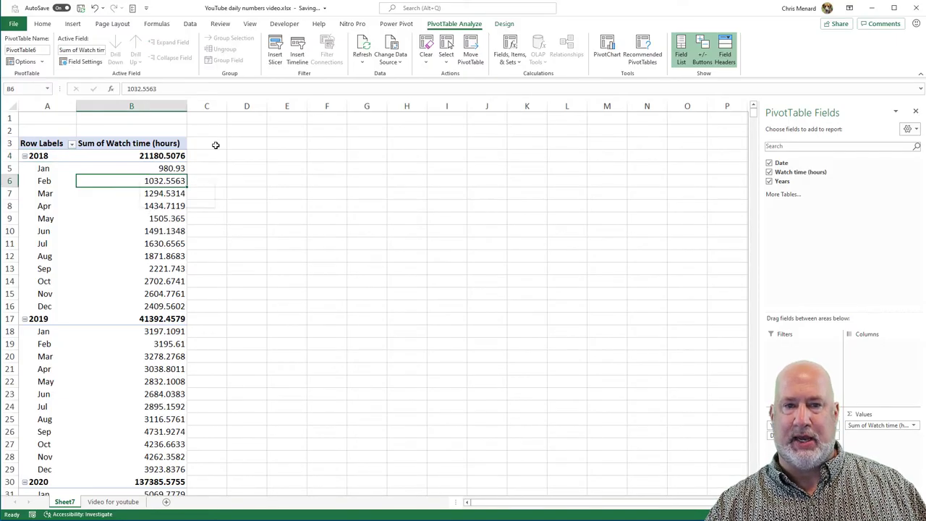
pyautogui.click(605, 56)
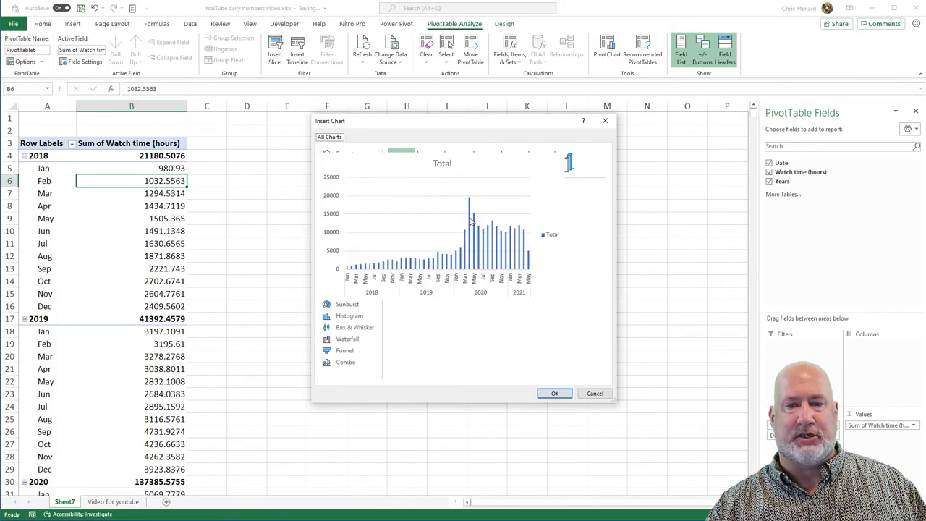
pyautogui.moveTo(434, 223)
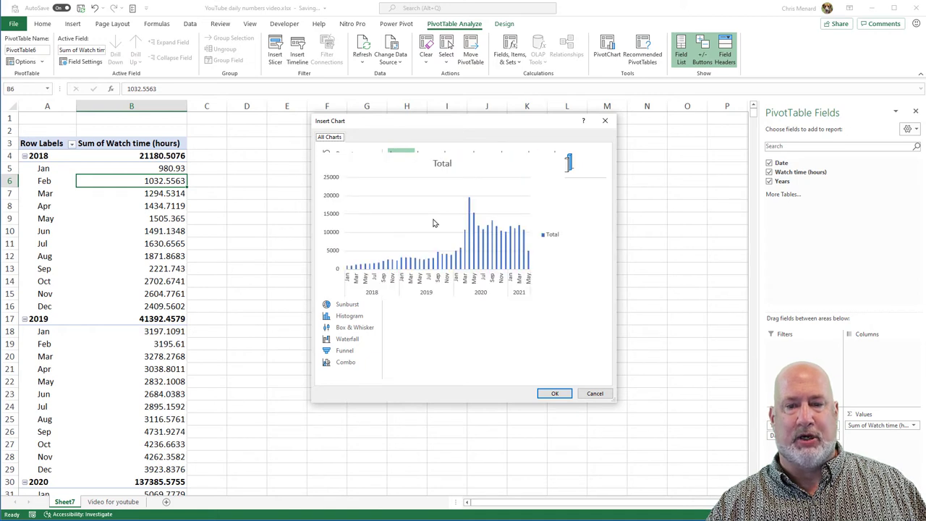
pyautogui.click(554, 395)
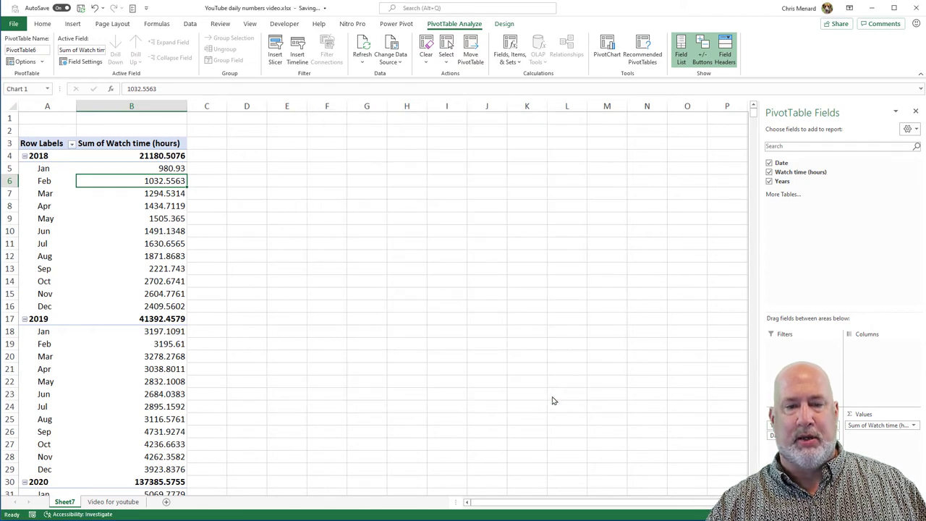
pyautogui.moveTo(419, 221); pyautogui.dragTo(387, 137)
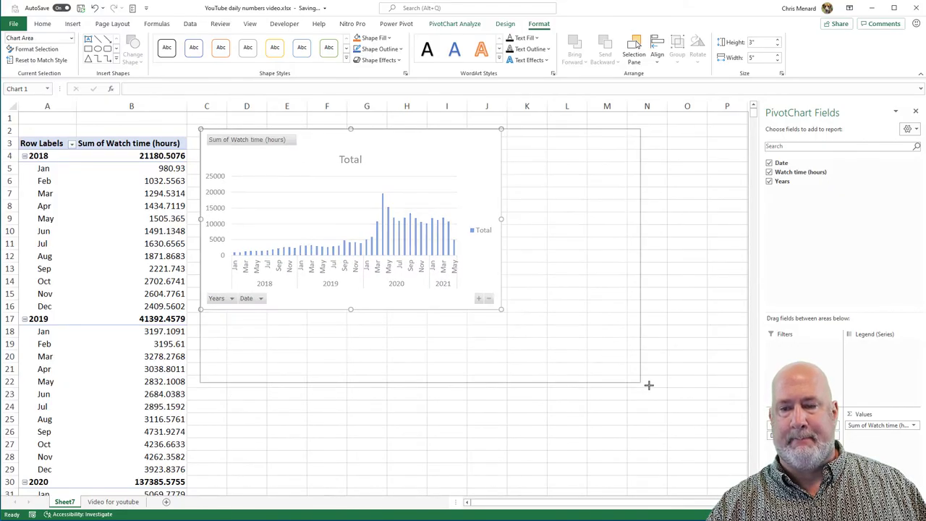
pyautogui.moveTo(652, 387); pyautogui.dragTo(729, 417)
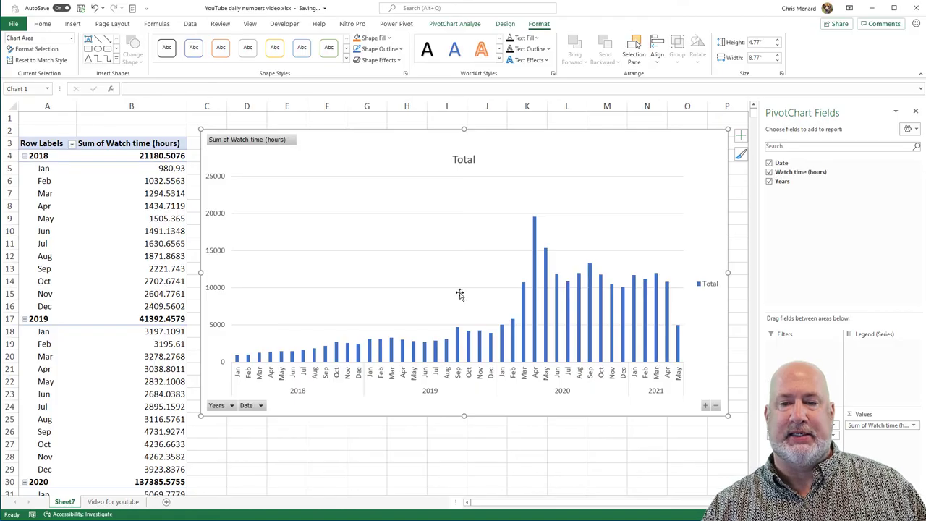
pyautogui.click(114, 502)
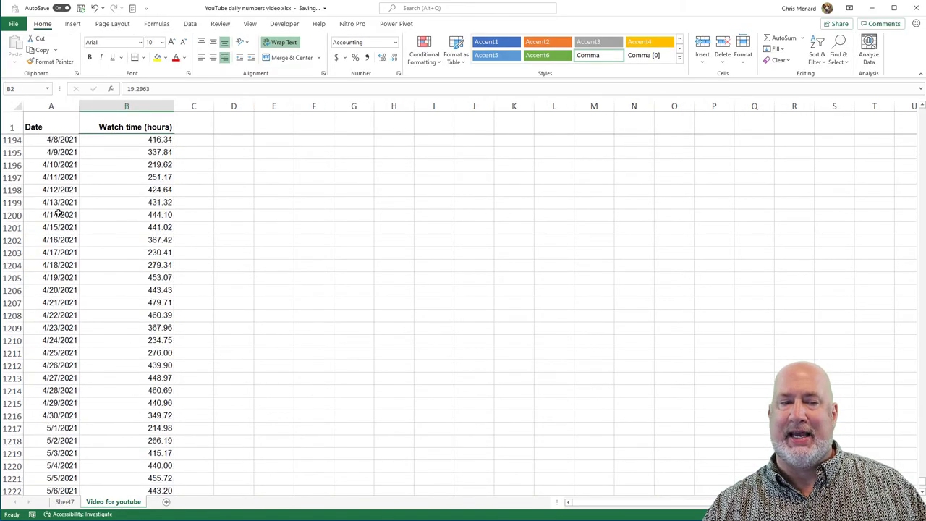
pyautogui.scroll(20, 58, 214)
pyautogui.hotkey('ctrl', 'Home')
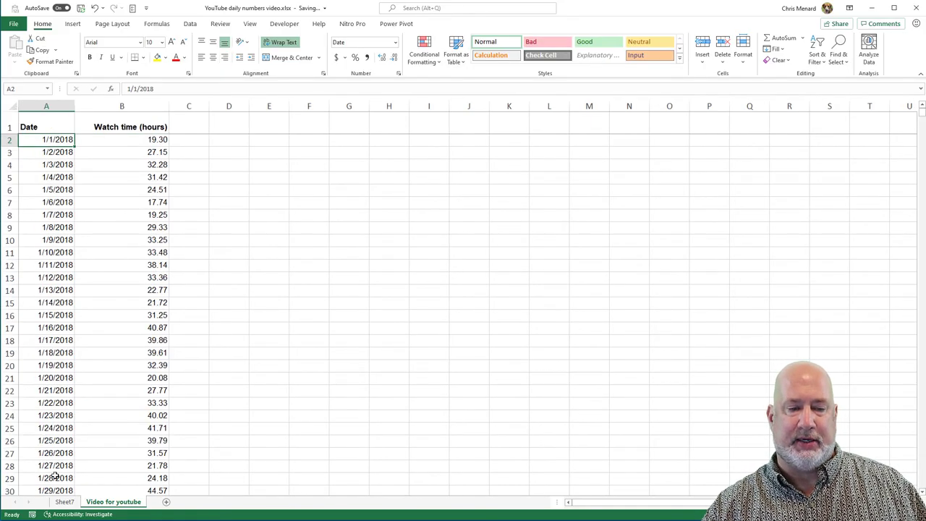
pyautogui.click(64, 502)
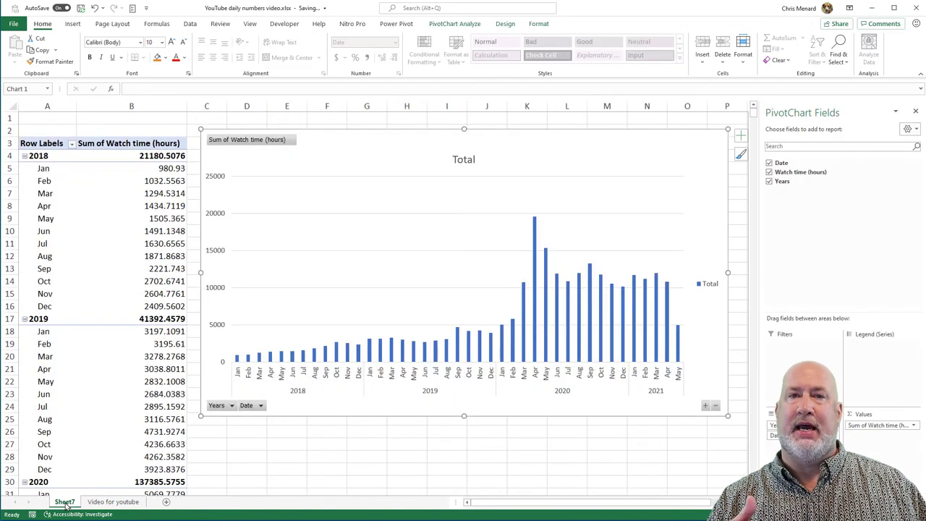